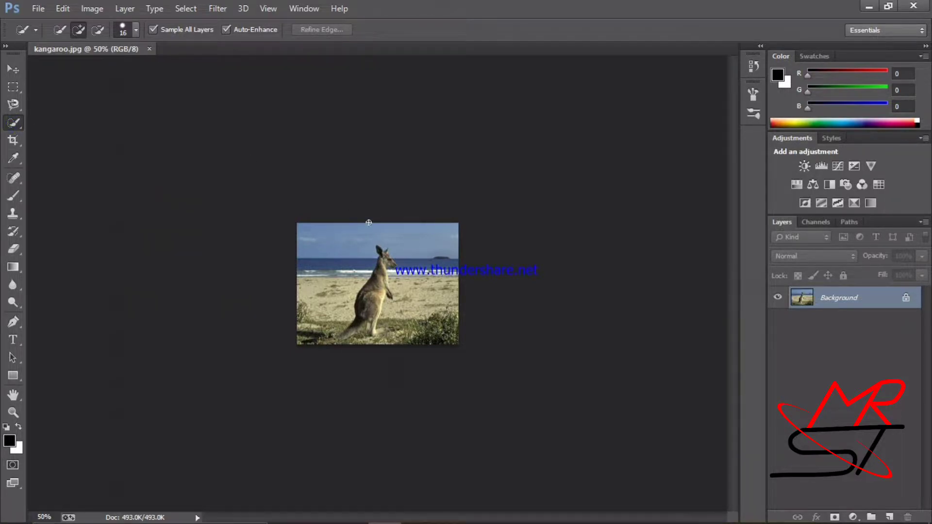
# Step: Select the whole kangaroo, from ears to tail, with the Quick Selection tool
pyautogui.hotkey('ctrl', '+')
pyautogui.hotkey('ctrl', '+')
pyautogui.hotkey('ctrl', '+')
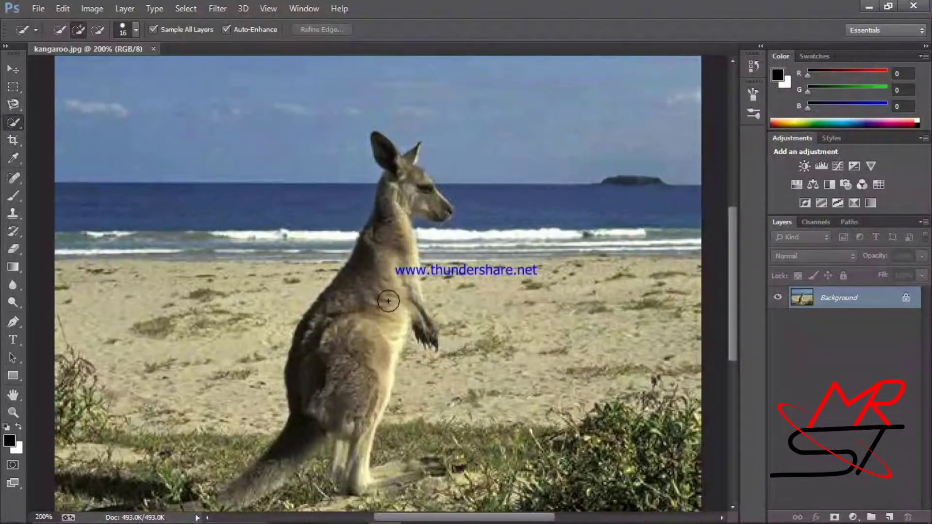
pyautogui.moveTo(389, 301)
pyautogui.mouseDown()
pyautogui.moveTo(335, 311)
pyautogui.moveTo(327, 354)
pyautogui.moveTo(334, 391)
pyautogui.moveTo(321, 420)
pyautogui.moveTo(267, 478)
pyautogui.moveTo(219, 488)
pyautogui.mouseUp()
pyautogui.moveTo(338, 360); pyautogui.dragTo(403, 160)
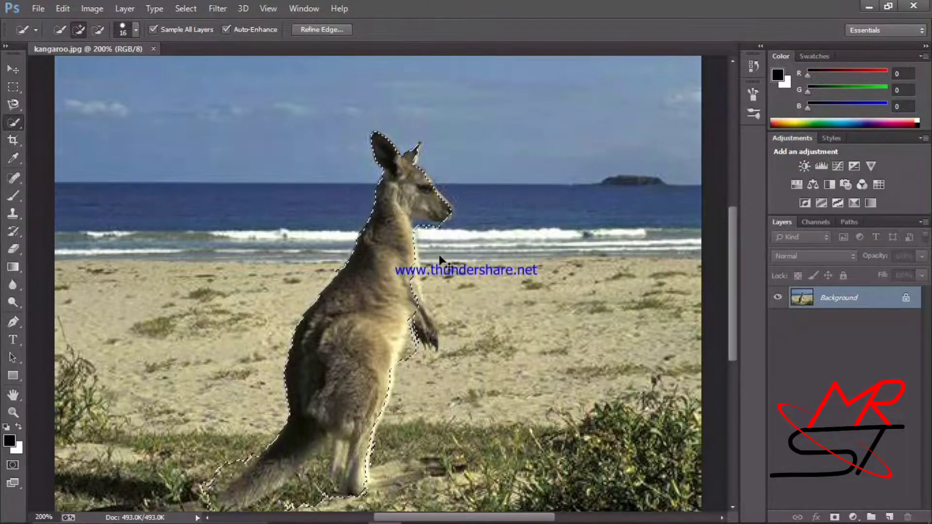
# Step: Subtract the stray sand beside the kangaroo's chest and below its paw from the selection, using an 8 px brush
pyautogui.hotkey('ctrl', '+')
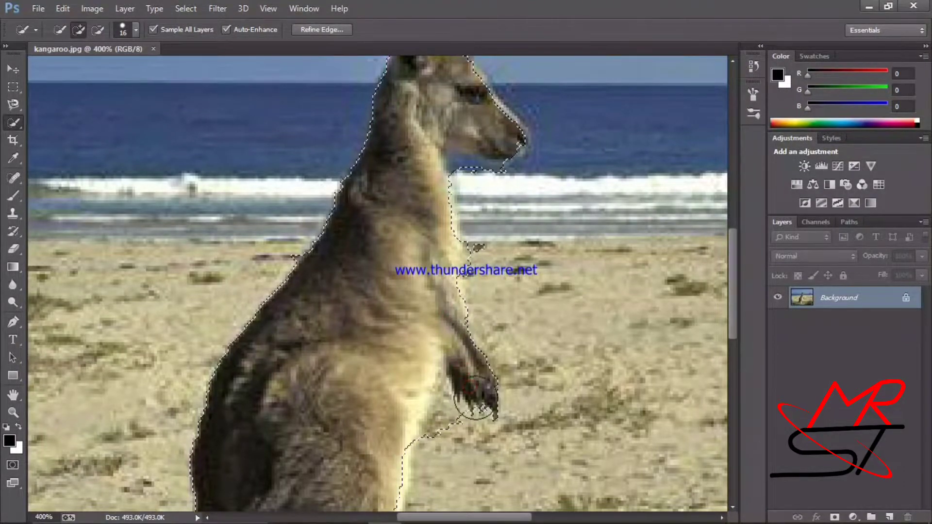
pyautogui.click(98, 29)
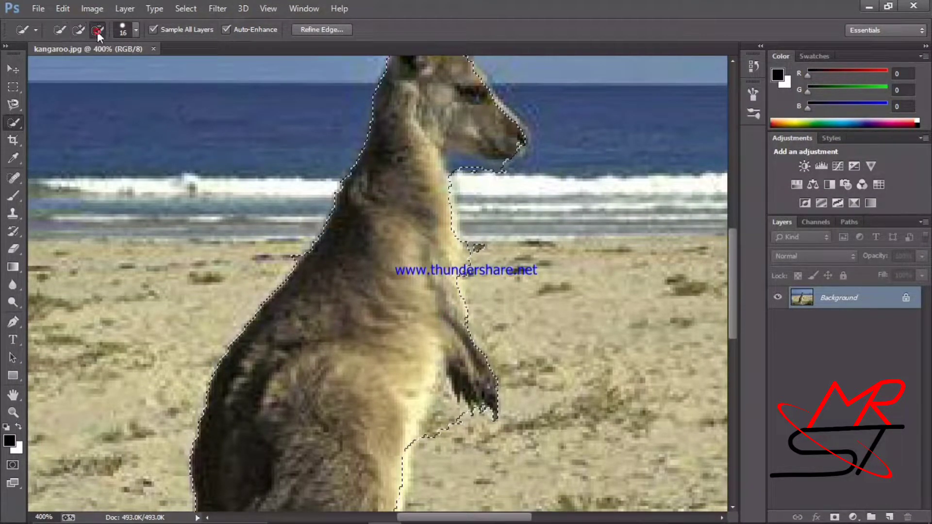
pyautogui.click(135, 30)
pyautogui.moveTo(69, 73); pyautogui.dragTo(67, 73)
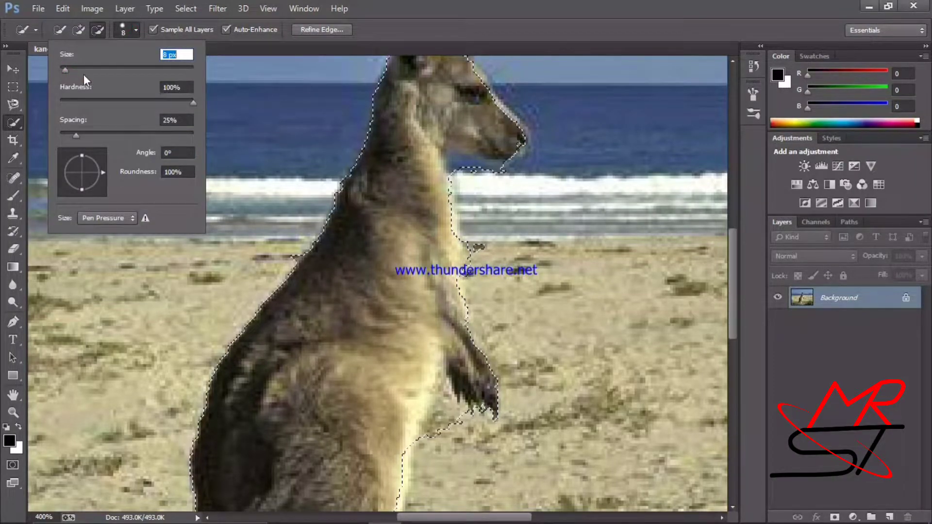
pyautogui.click(504, 263)
pyautogui.click(473, 261)
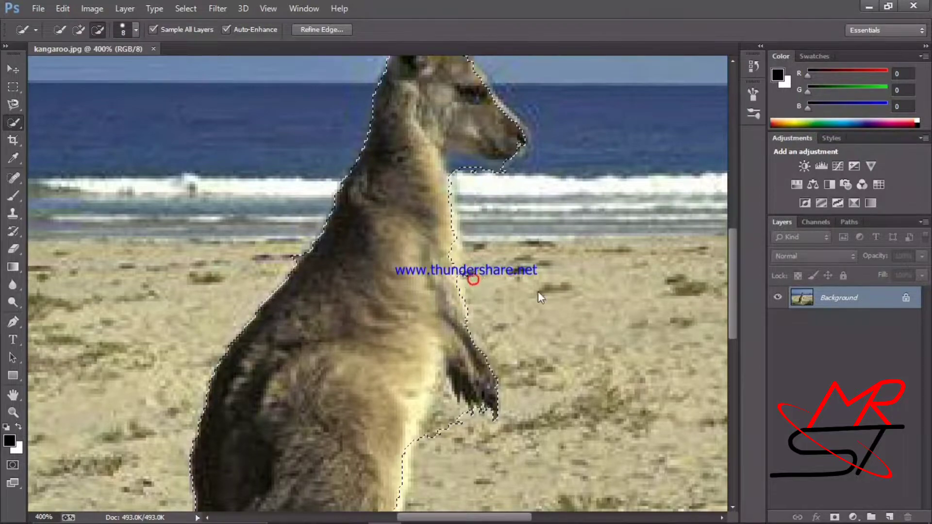
pyautogui.click(442, 419)
pyautogui.click(459, 419)
pyautogui.click(451, 408)
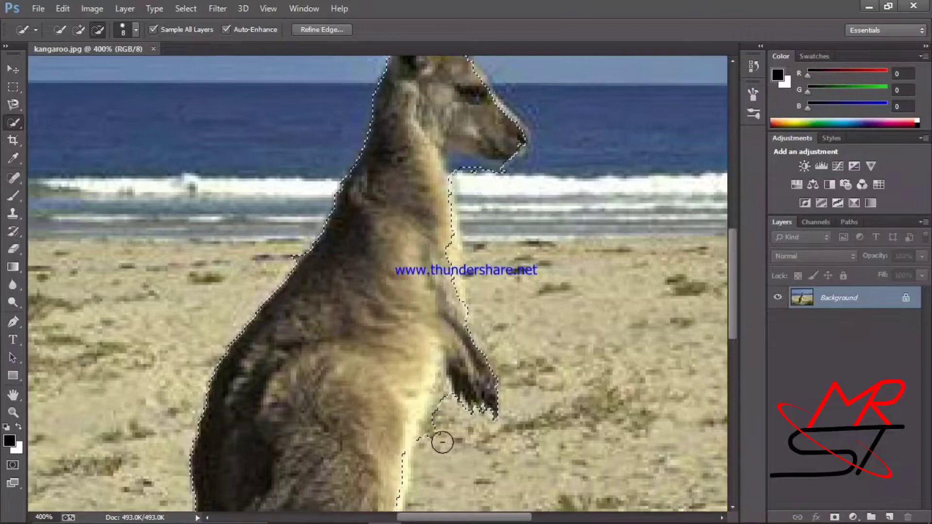
# Step: Subtract the strip of water below the kangaroo's chin and muzzle from the selection
pyautogui.click(463, 164)
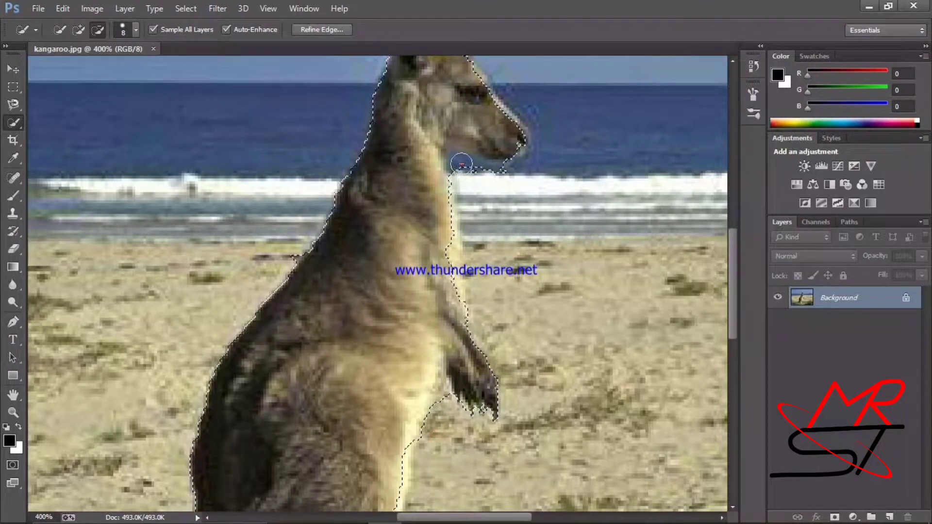
pyautogui.click(484, 171)
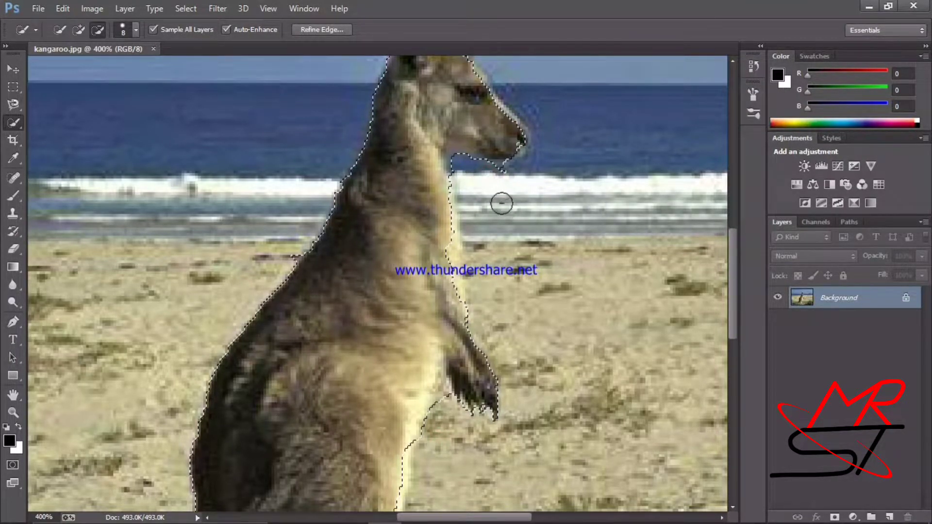
pyautogui.click(504, 174)
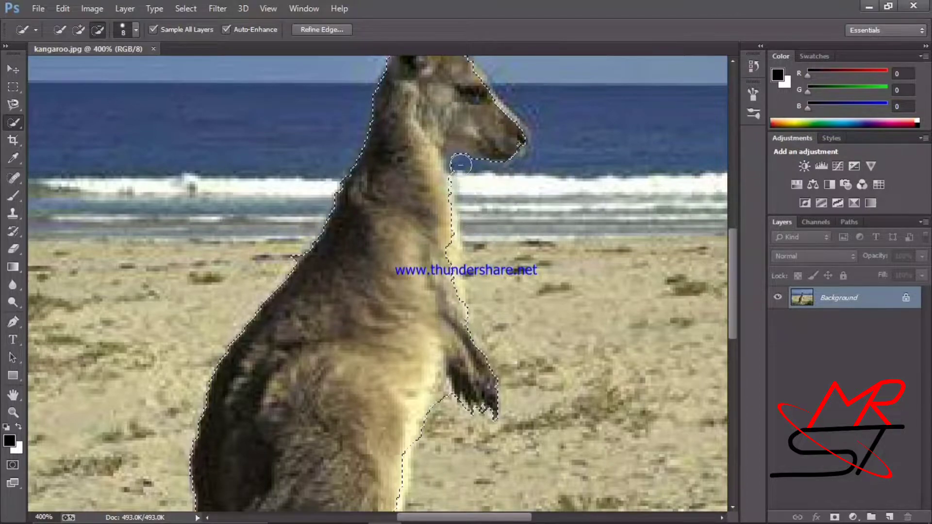
# Step: Remove the grass around the tail and between tail and legs from the selection, and add the kangaroo's extended foot
pyautogui.scroll(3, 582, 248)
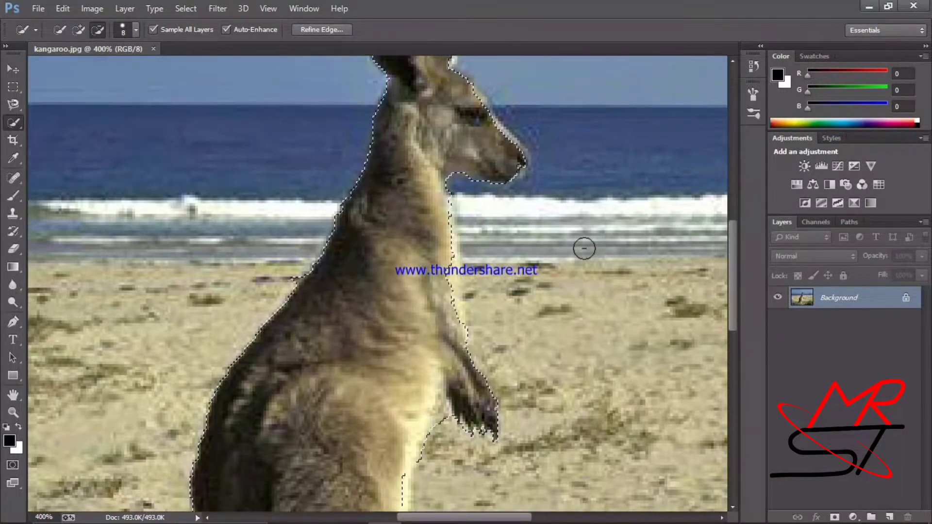
pyautogui.scroll(-9, 584, 247)
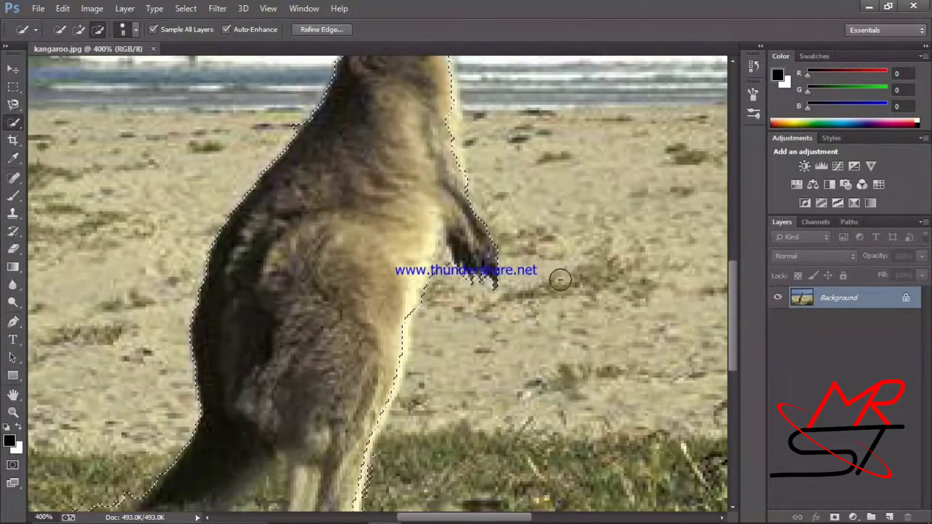
pyautogui.scroll(-2, 550, 300)
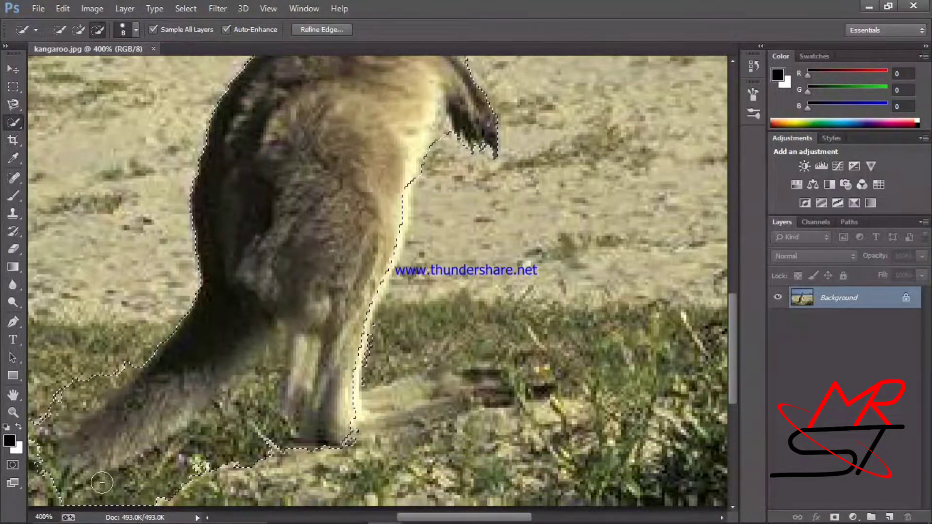
pyautogui.moveTo(79, 499); pyautogui.dragTo(128, 491)
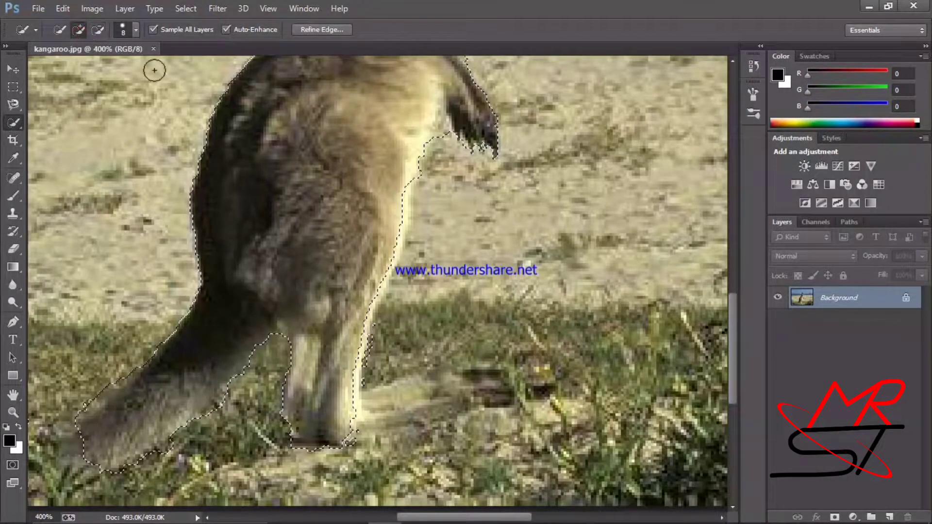
pyautogui.moveTo(397, 407)
pyautogui.mouseDown()
pyautogui.moveTo(449, 401)
pyautogui.moveTo(433, 392)
pyautogui.mouseUp()
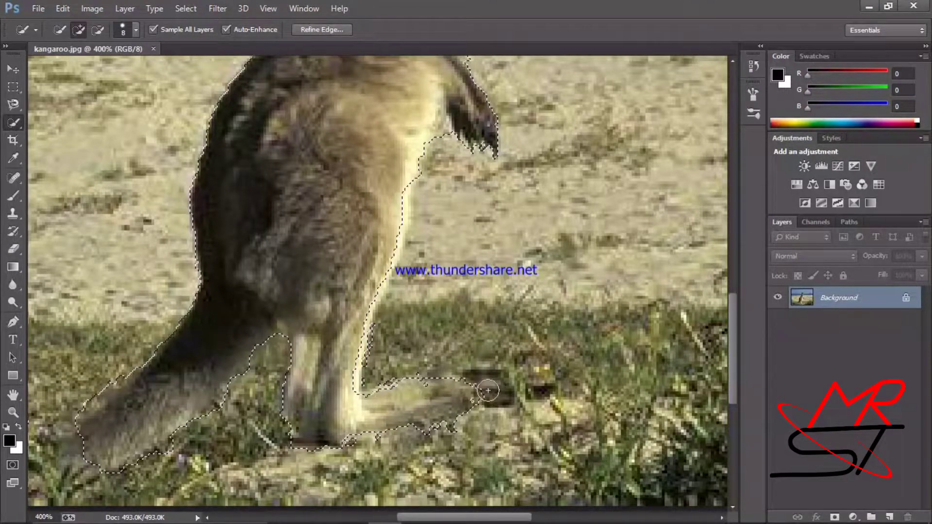
# Step: Create a new blank document with a white background
pyautogui.hotkey('ctrl', '-')
pyautogui.hotkey('ctrl', '-')
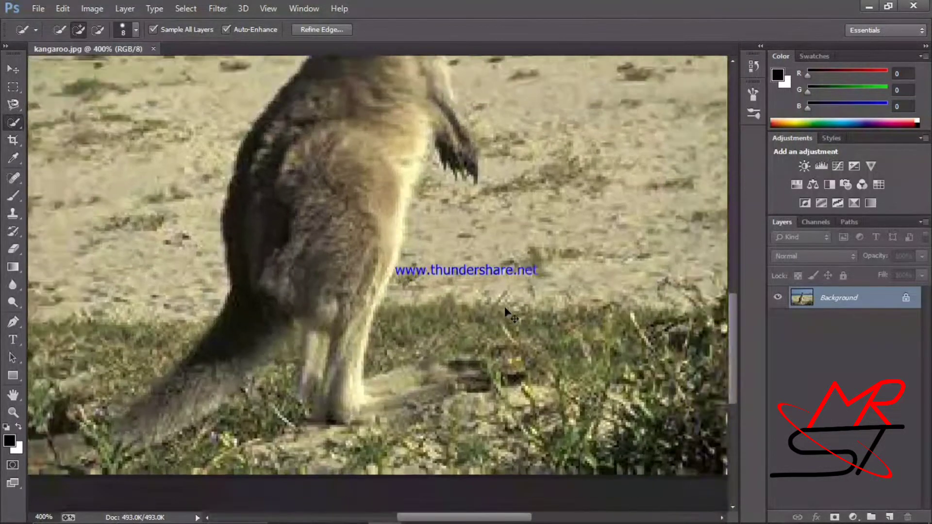
pyautogui.hotkey('ctrl', '-')
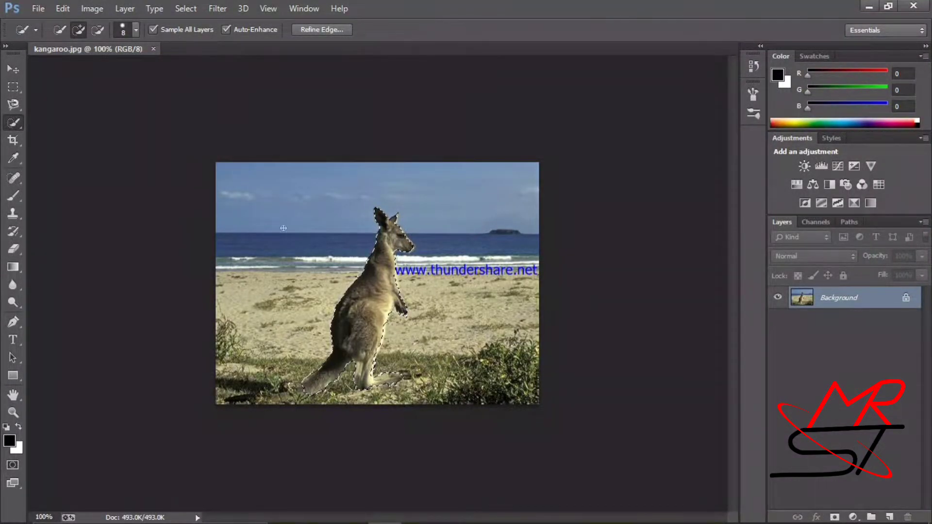
pyautogui.click(13, 69)
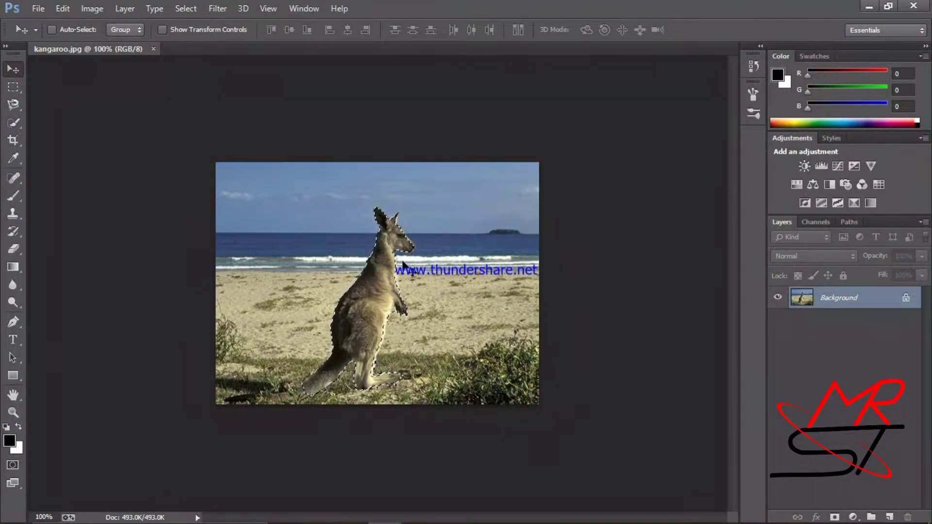
pyautogui.click(38, 8)
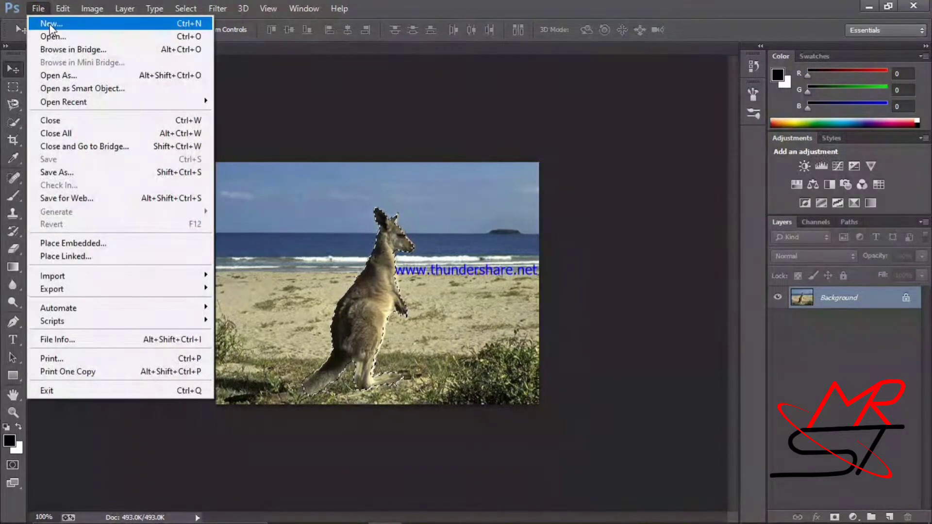
pyautogui.click(51, 24)
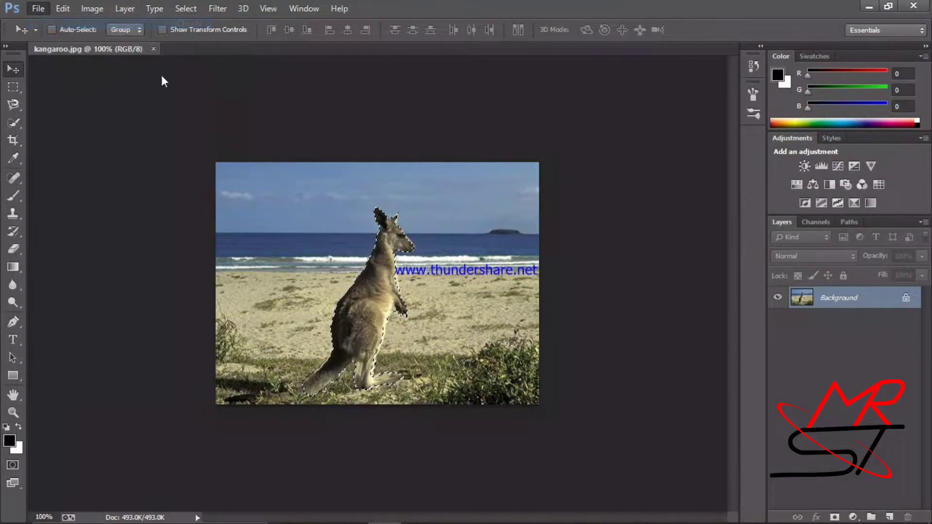
pyautogui.click(602, 99)
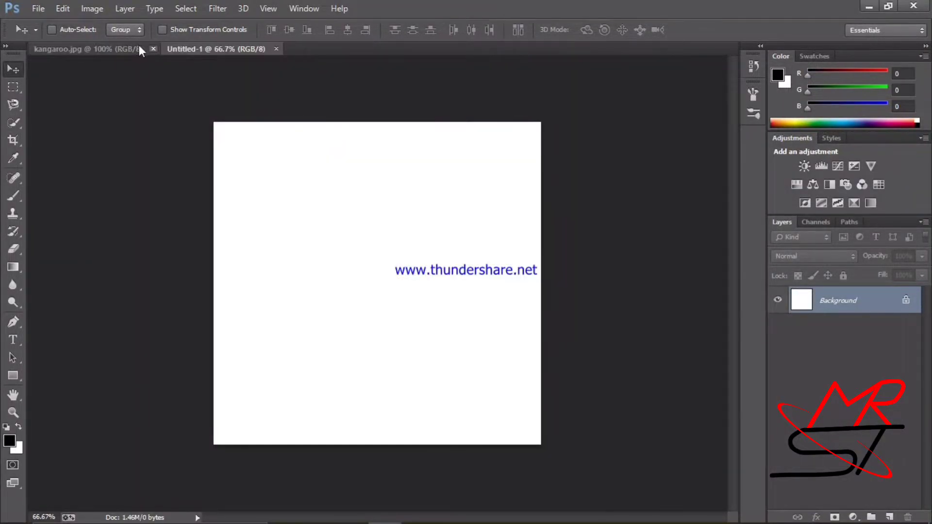
# Step: Move the selected kangaroo from kangaroo.jpg into the new blank document and place it near the canvas centre
pyautogui.click(113, 50)
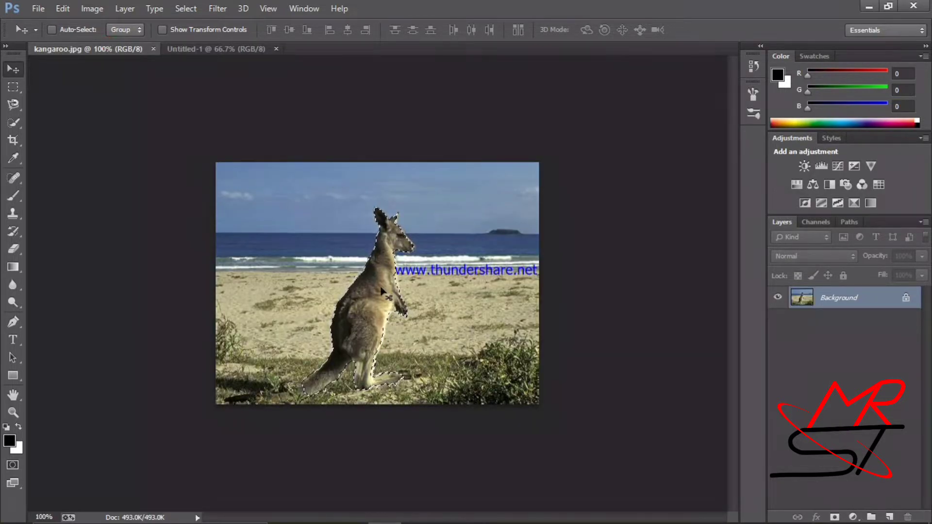
pyautogui.moveTo(383, 233); pyautogui.dragTo(325, 214)
pyautogui.moveTo(345, 270); pyautogui.dragTo(363, 267)
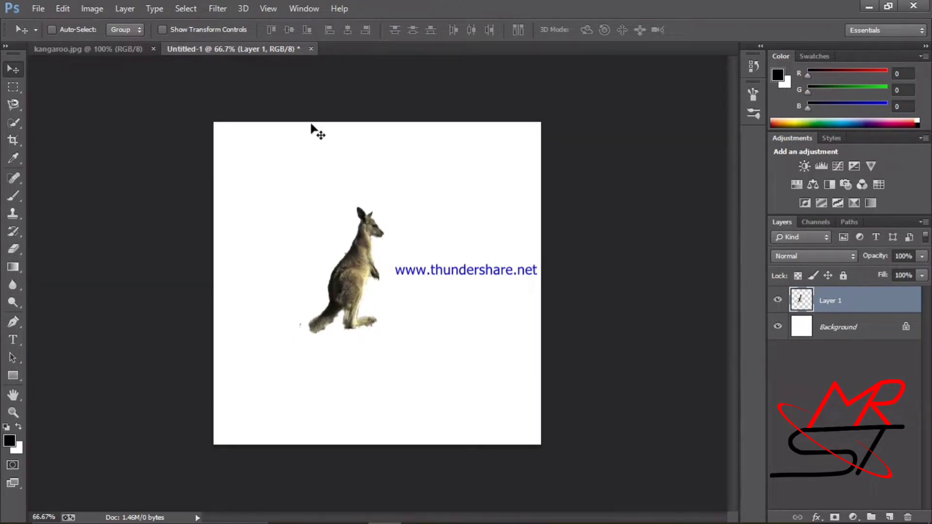
# Step: Define the kangaroo cutout as a brush preset named "KAngaroo", keeping the document open
pyautogui.click(64, 8)
pyautogui.moveTo(93, 5)
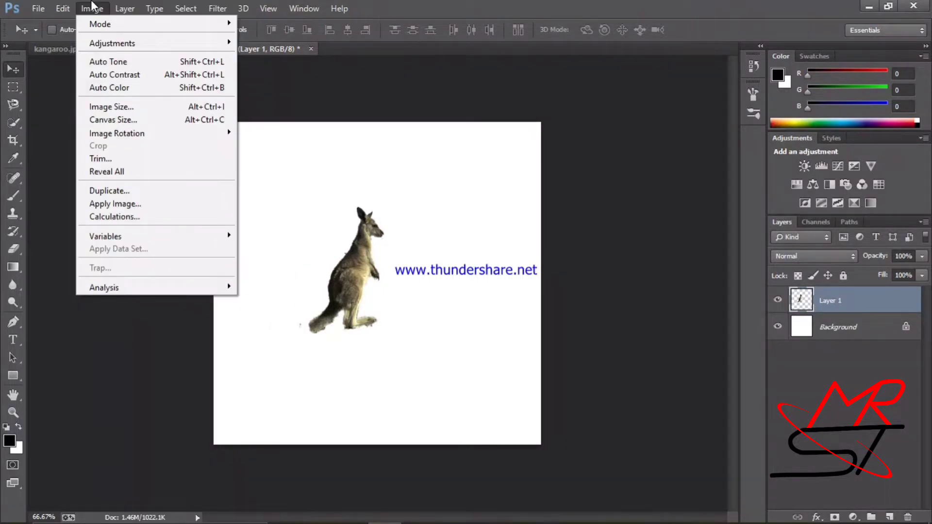
pyautogui.click(124, 8)
pyautogui.click(57, 10)
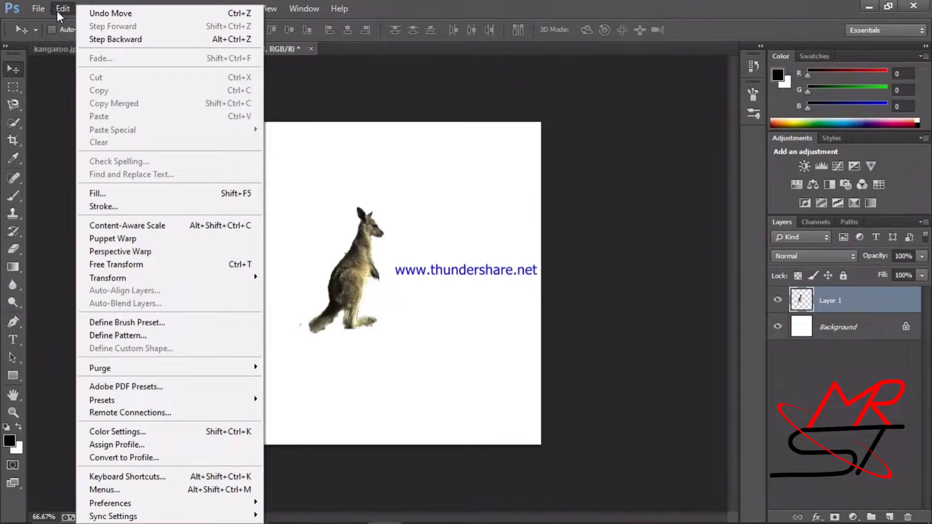
pyautogui.click(182, 321)
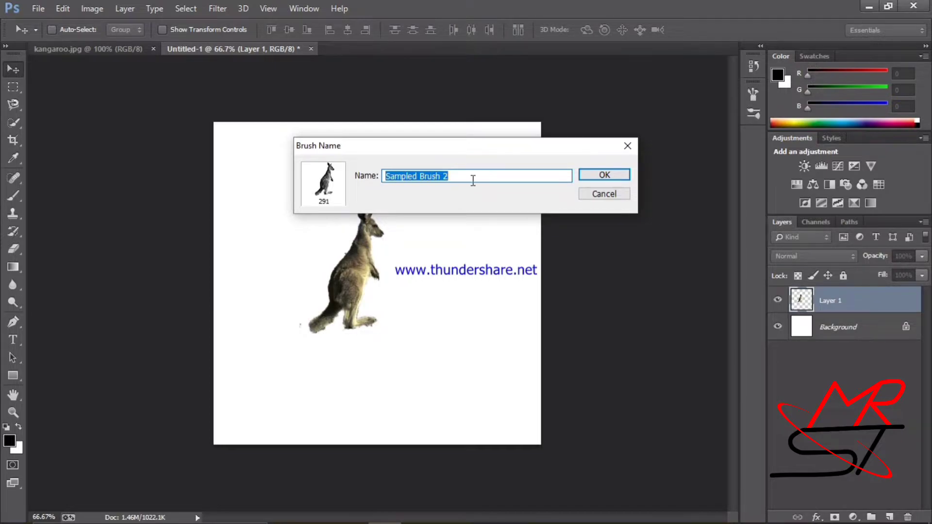
pyautogui.press('BackSpace')
pyautogui.write('KAngaroo')
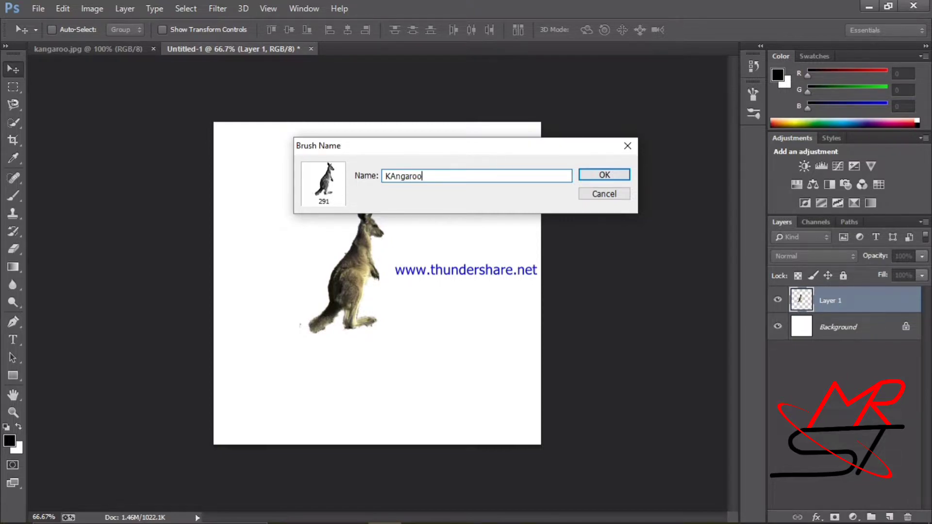
pyautogui.press('Return')
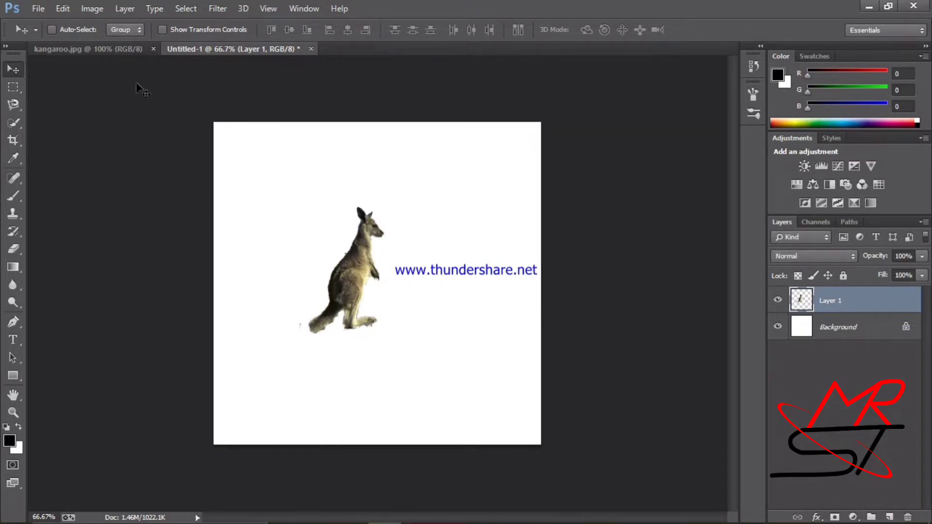
pyautogui.click(312, 49)
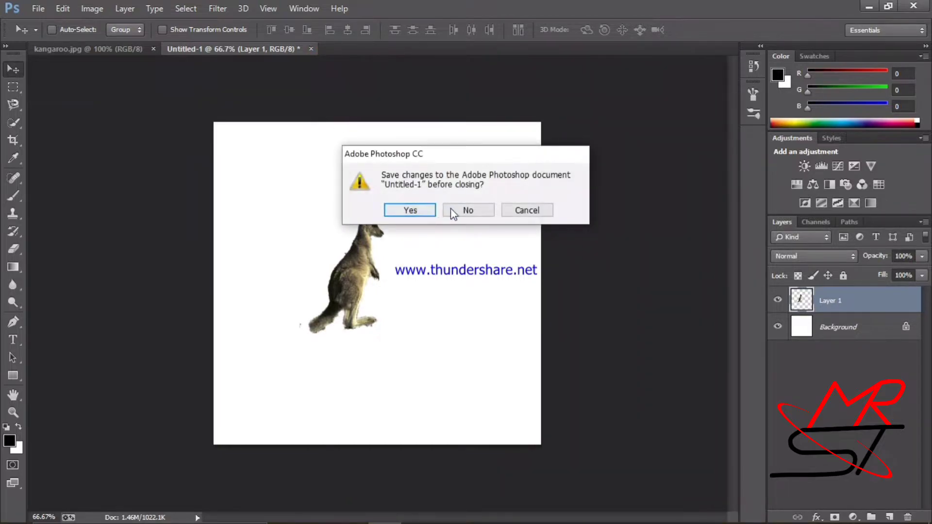
pyautogui.click(528, 211)
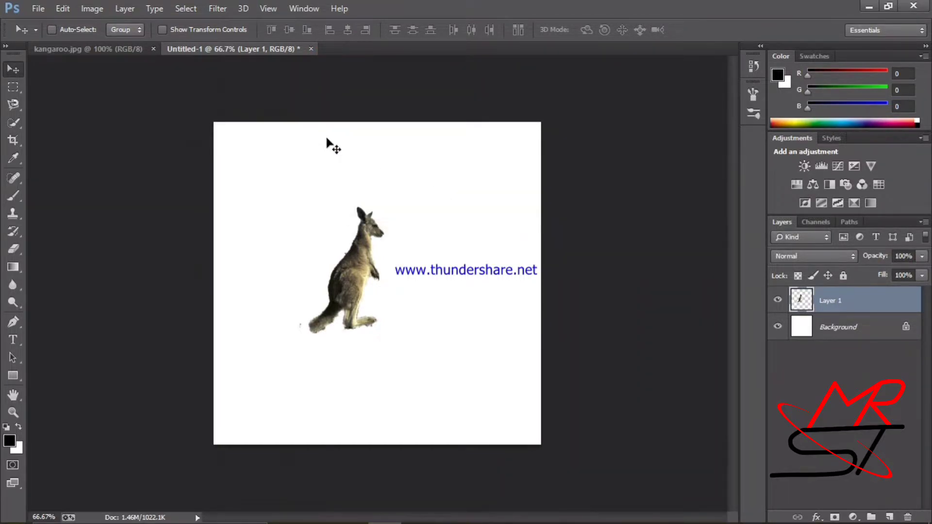
# Step: Look through the Desktop files for another image to open, and open the kangaroo picture
pyautogui.click(38, 8)
pyautogui.click(76, 35)
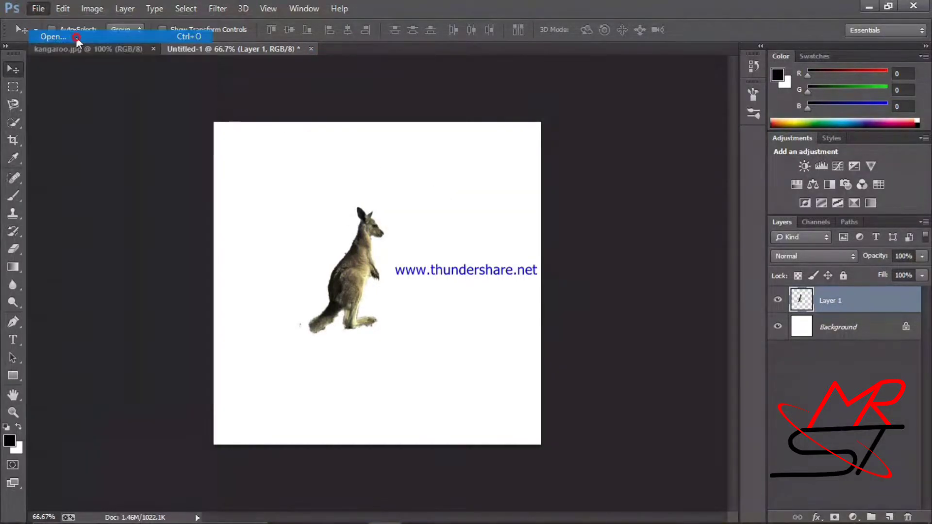
pyautogui.scroll(-6, 292, 156)
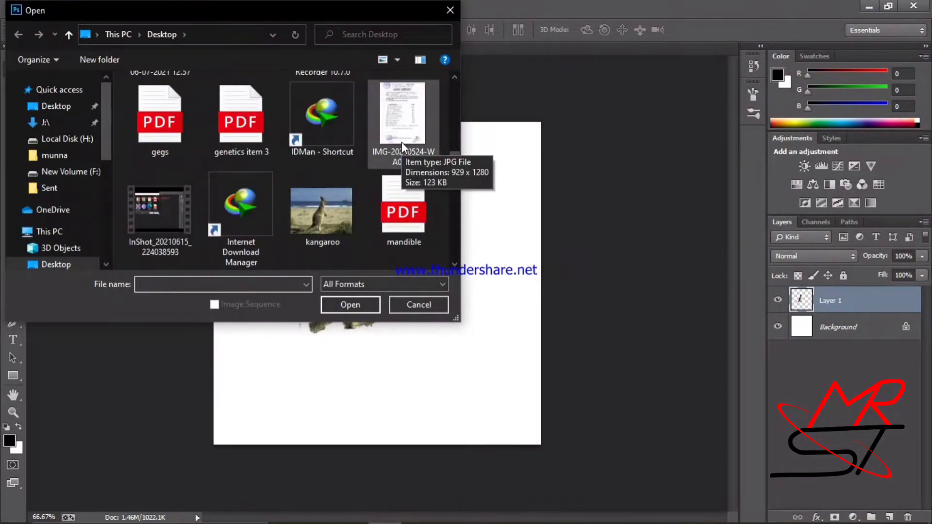
pyautogui.scroll(-5, 402, 145)
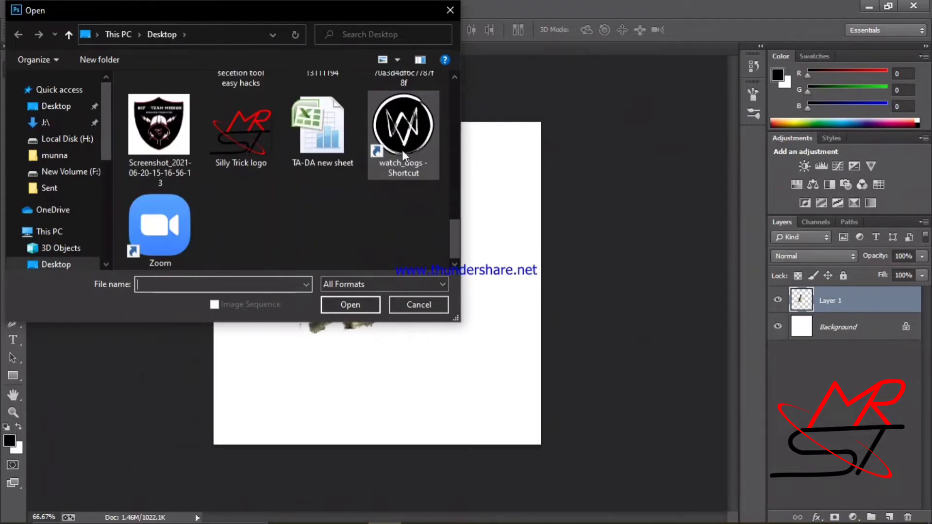
pyautogui.scroll(10, 402, 150)
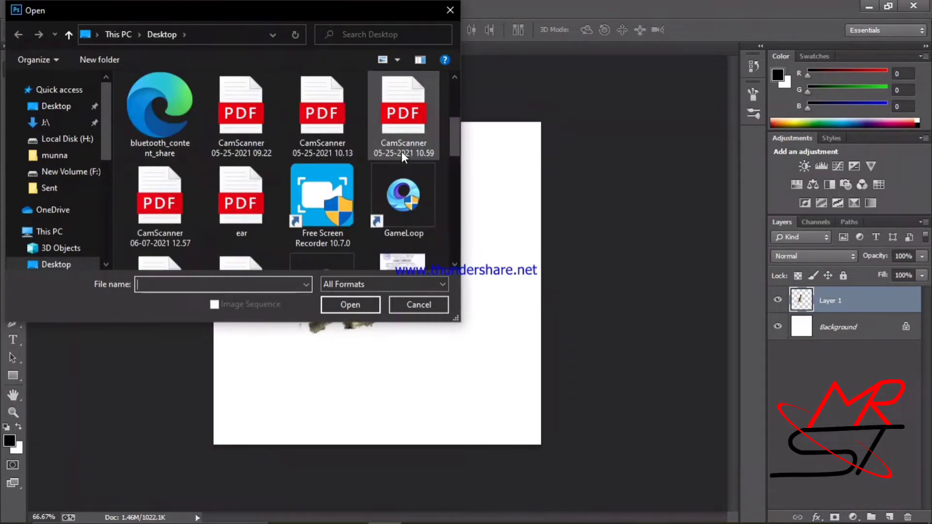
pyautogui.scroll(4, 401, 152)
pyautogui.scroll(-4, 401, 151)
pyautogui.scroll(4, 401, 152)
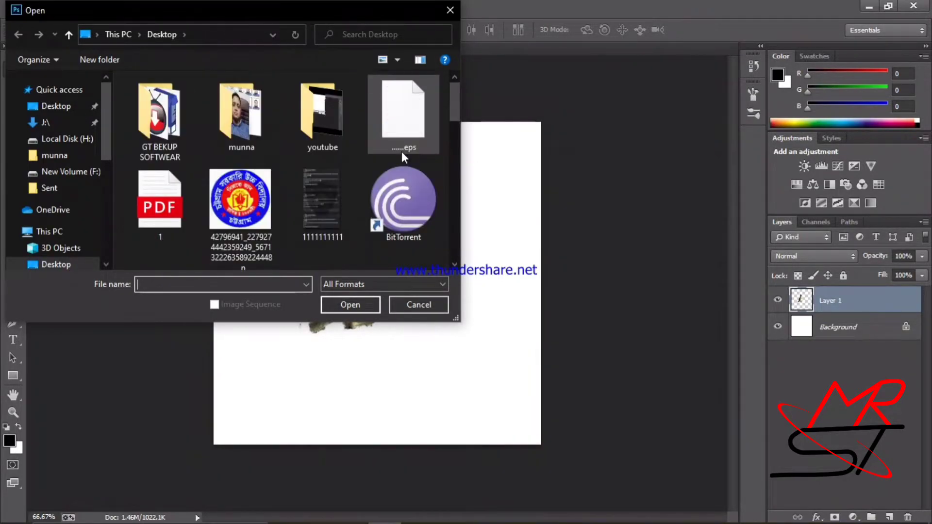
pyautogui.scroll(-4, 338, 184)
pyautogui.scroll(-8, 338, 182)
pyautogui.scroll(-5, 337, 181)
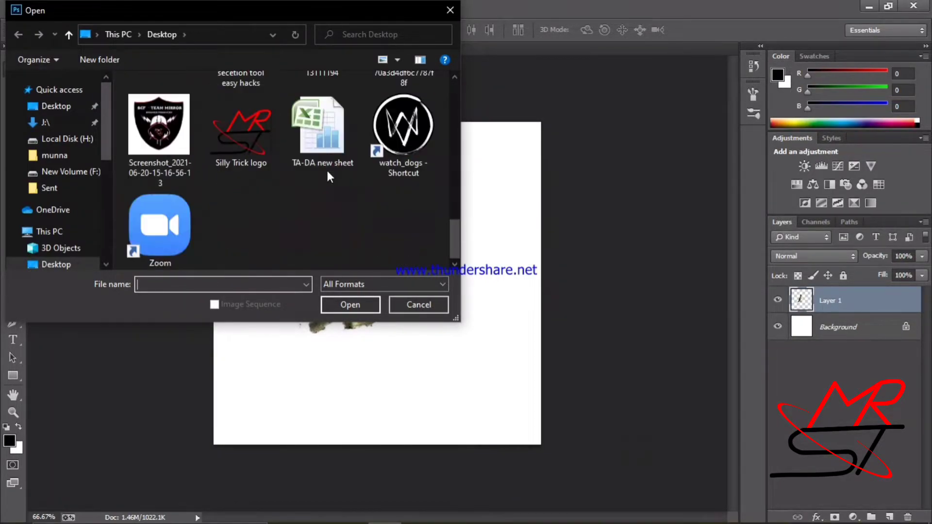
pyautogui.scroll(10, 279, 177)
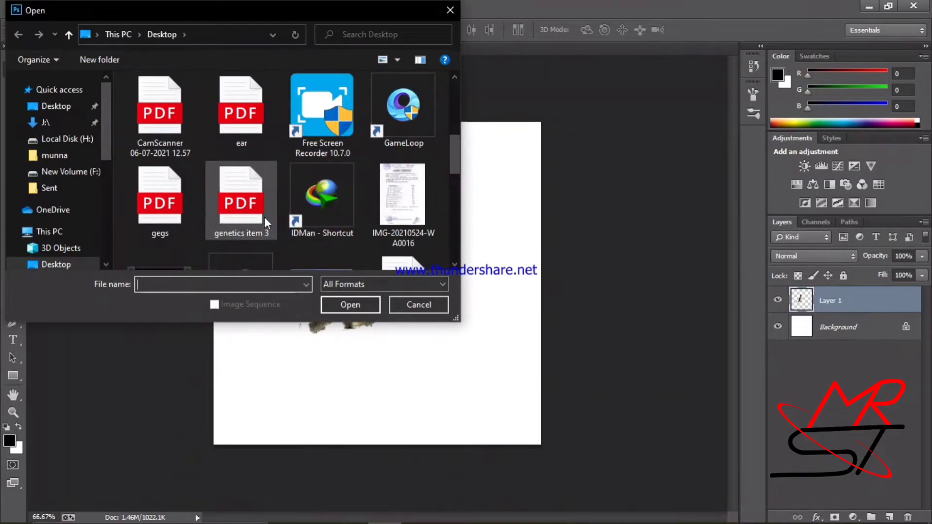
pyautogui.scroll(-3, 414, 211)
pyautogui.scroll(6, 409, 174)
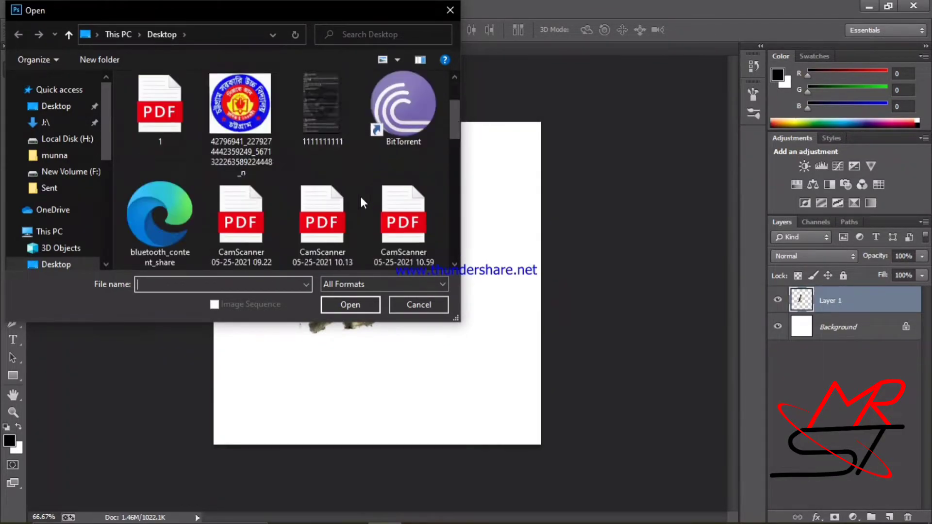
pyautogui.scroll(2, 360, 194)
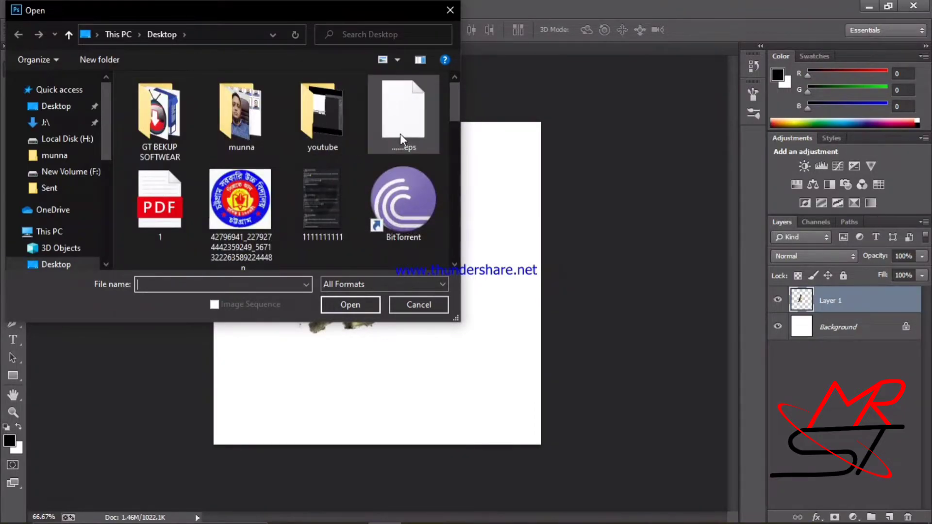
pyautogui.scroll(-1, 327, 133)
pyautogui.scroll(1, 328, 133)
pyautogui.scroll(-5, 325, 130)
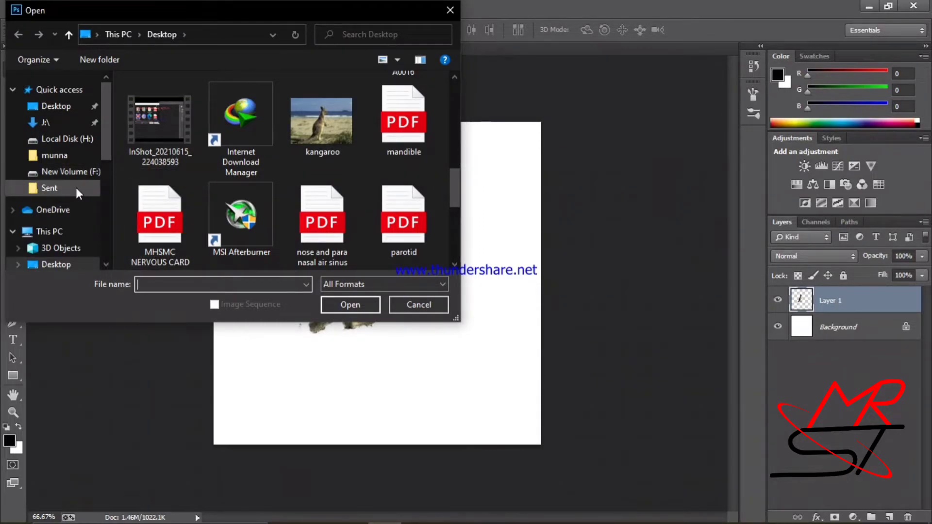
pyautogui.doubleClick(324, 142)
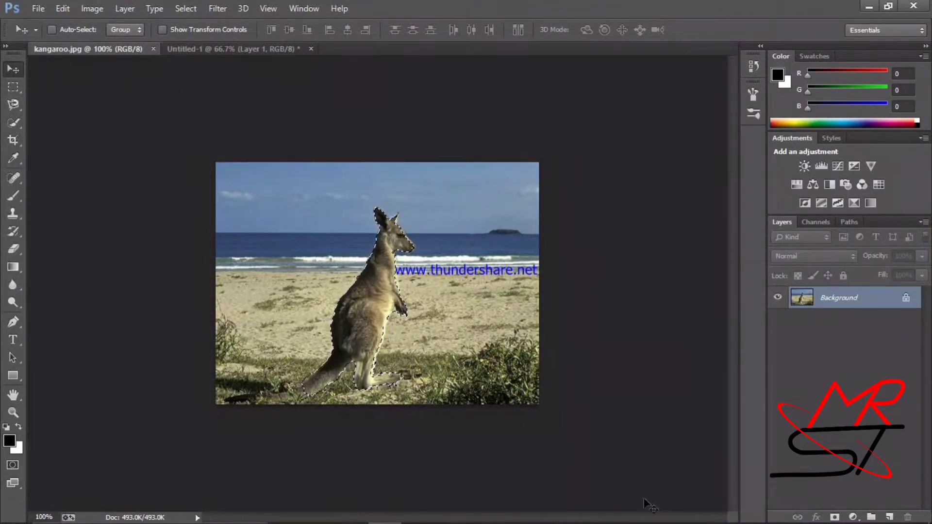
pyautogui.click(761, 505)
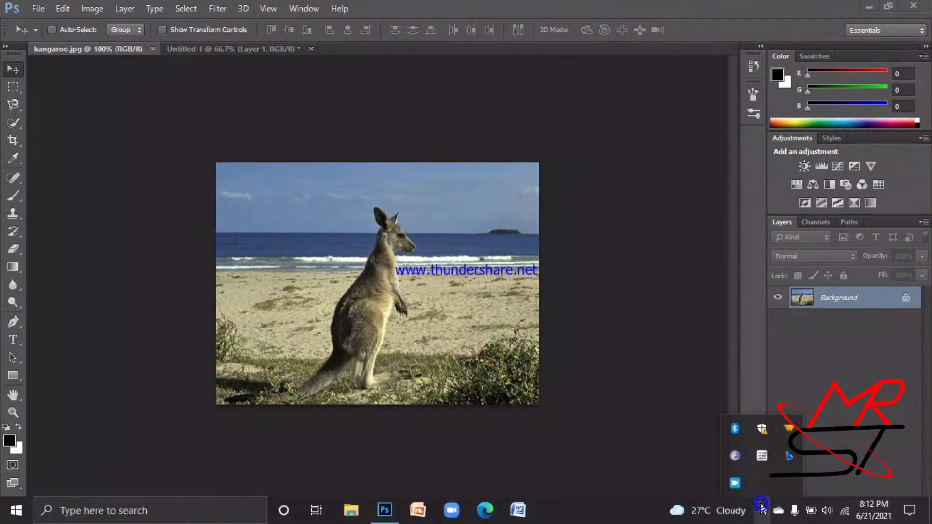
pyautogui.rightClick(736, 484)
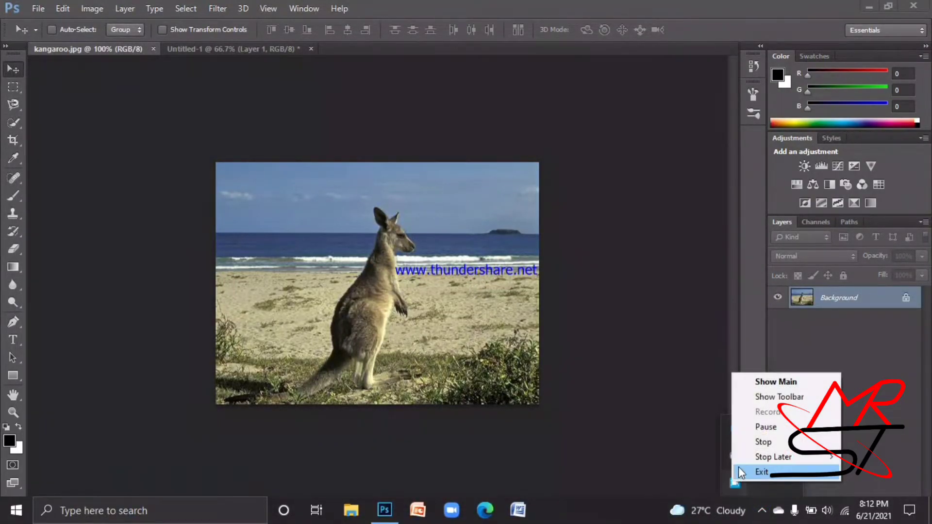
pyautogui.click(751, 427)
pyautogui.click(570, 121)
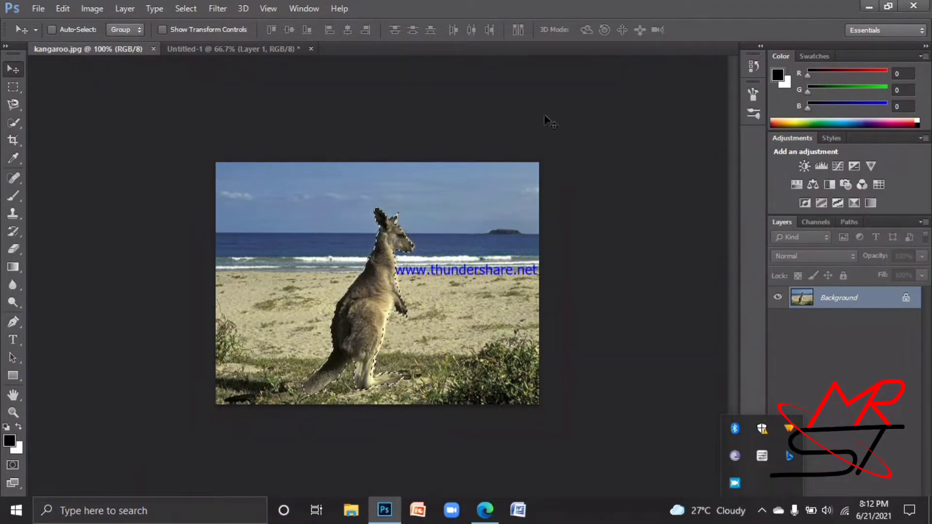
# Step: Create a new 1366 x 768 pixel document with a white background and paste the copied screenshot into it
pyautogui.click(41, 8)
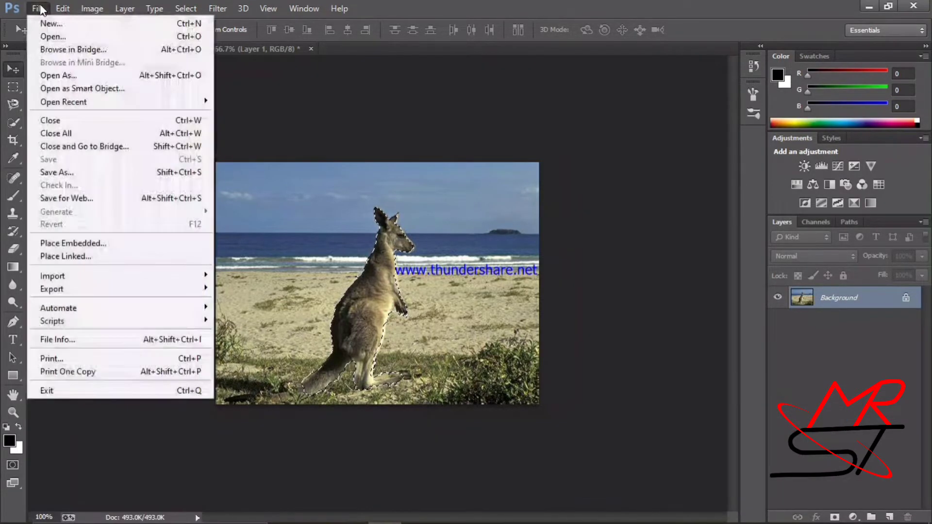
pyautogui.click(49, 23)
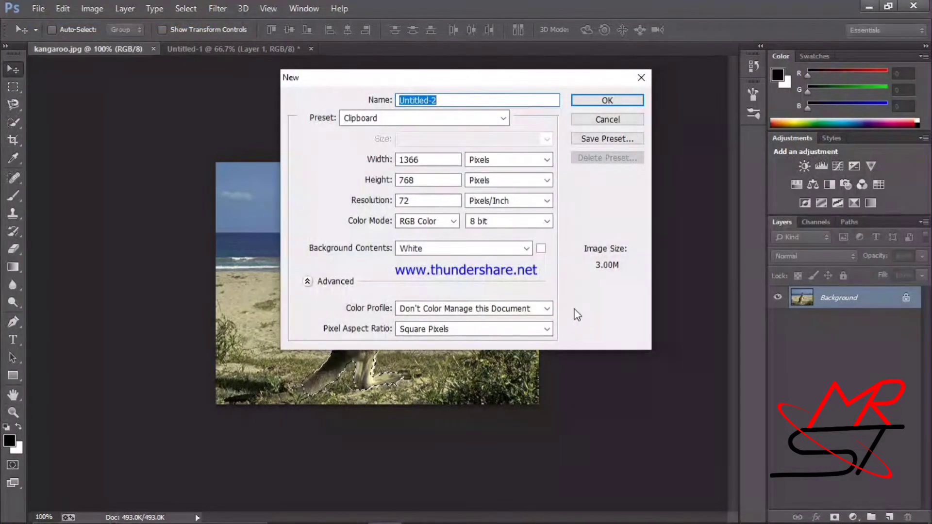
pyautogui.click(601, 103)
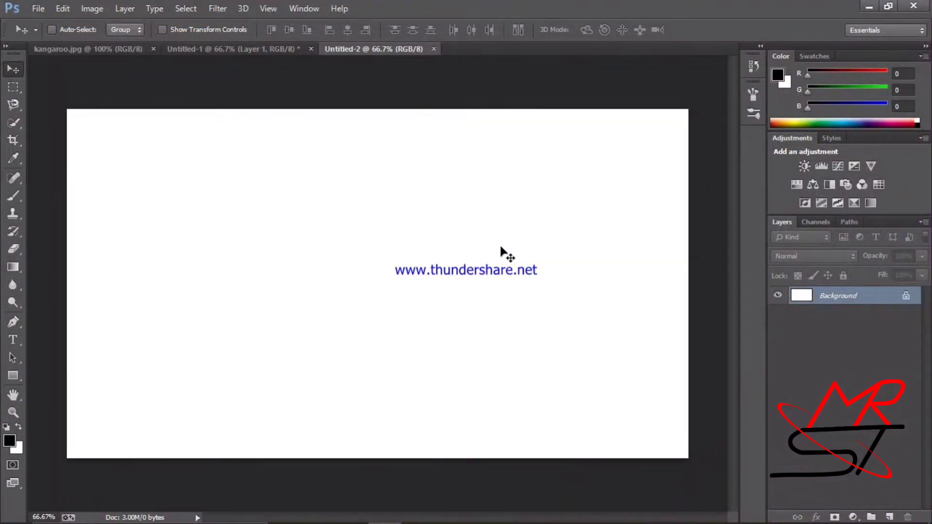
pyautogui.hotkey('ctrl', 'v')
pyautogui.click(13, 87)
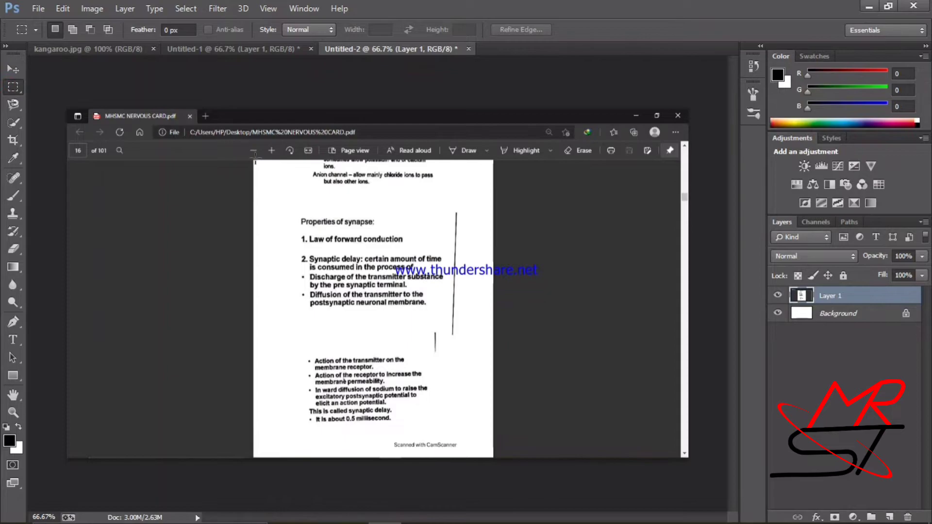
pyautogui.moveTo(254, 161); pyautogui.dragTo(494, 459)
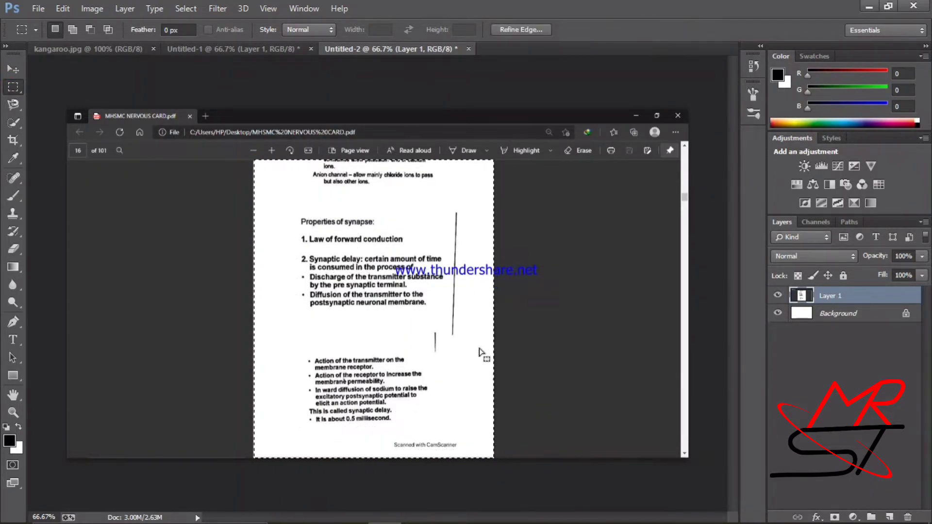
pyautogui.rightClick(471, 327)
pyautogui.press('Escape')
pyautogui.moveTo(417, 306)
pyautogui.mouseDown()
pyautogui.moveTo(457, 290)
pyautogui.moveTo(447, 297)
pyautogui.moveTo(603, 287)
pyautogui.moveTo(614, 277)
pyautogui.moveTo(416, 313)
pyautogui.mouseUp()
pyautogui.rightClick(416, 313)
pyautogui.click(467, 27)
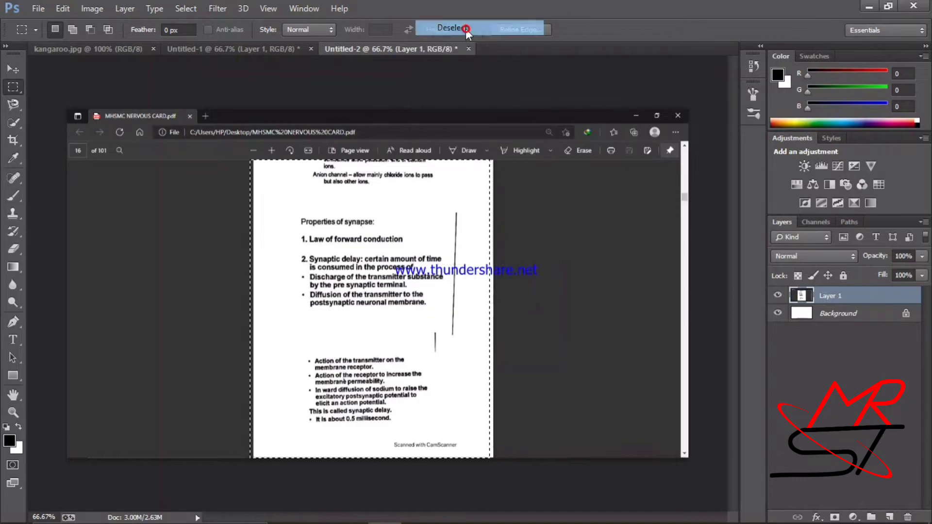
# Step: Crop the document to the white scanned page, cutting off the browser toolbar and the dark areas on both sides
pyautogui.click(13, 140)
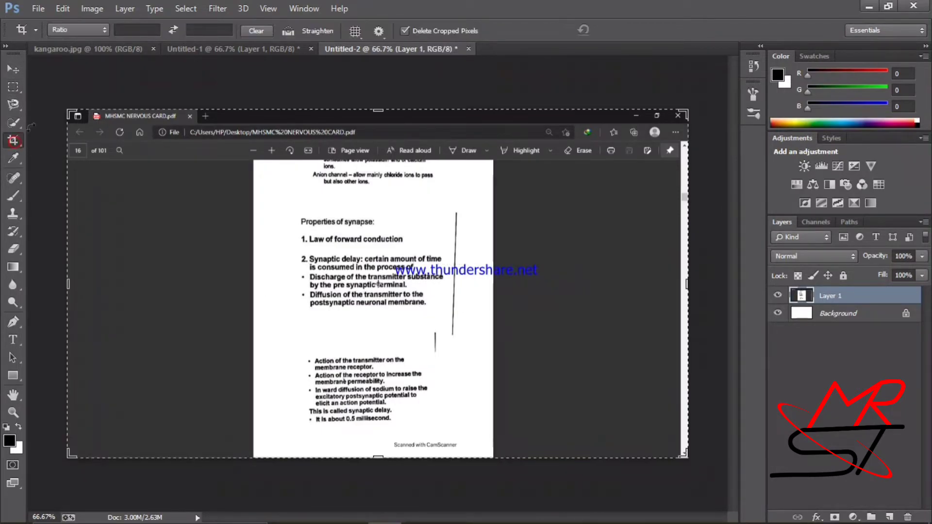
pyautogui.moveTo(79, 126); pyautogui.dragTo(165, 138)
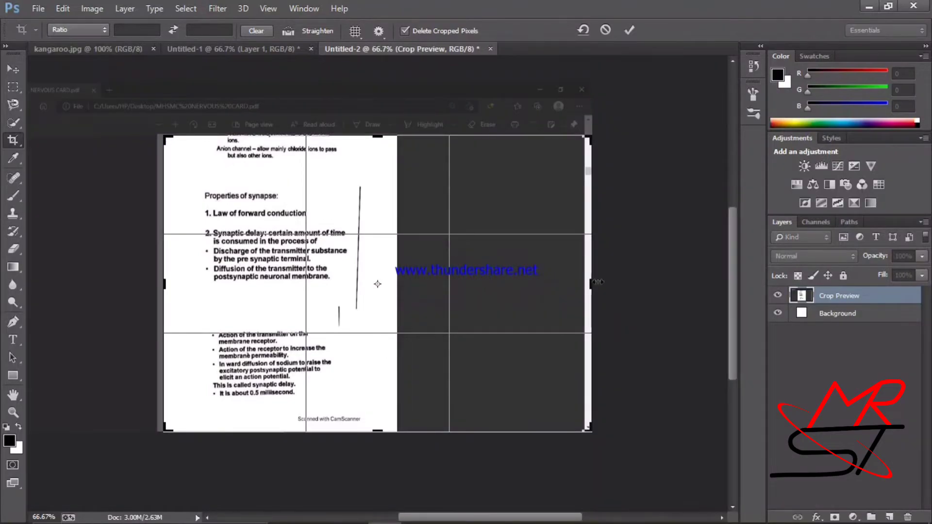
pyautogui.moveTo(591, 283); pyautogui.dragTo(494, 284)
pyautogui.press('Return')
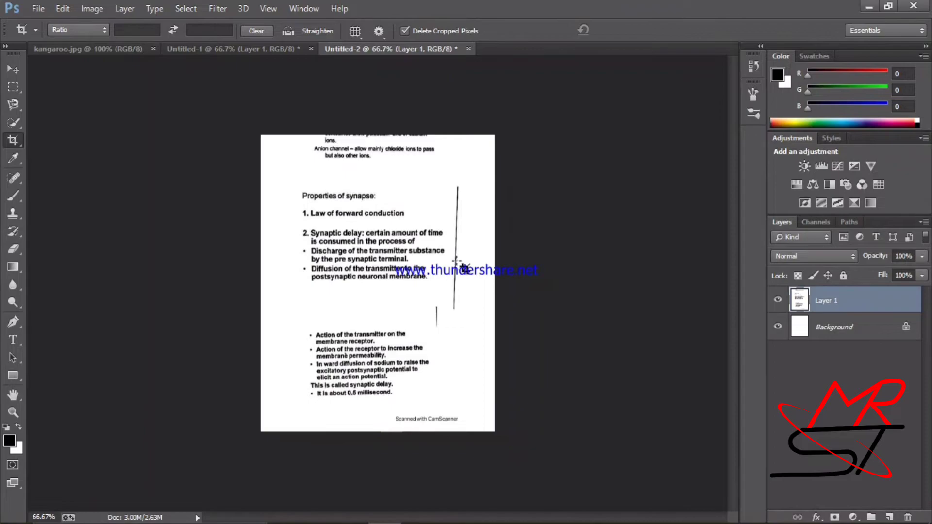
# Step: Choose the Brush tool with the 291 px kangaroo brush preset
pyautogui.hotkey('ctrl', '1')
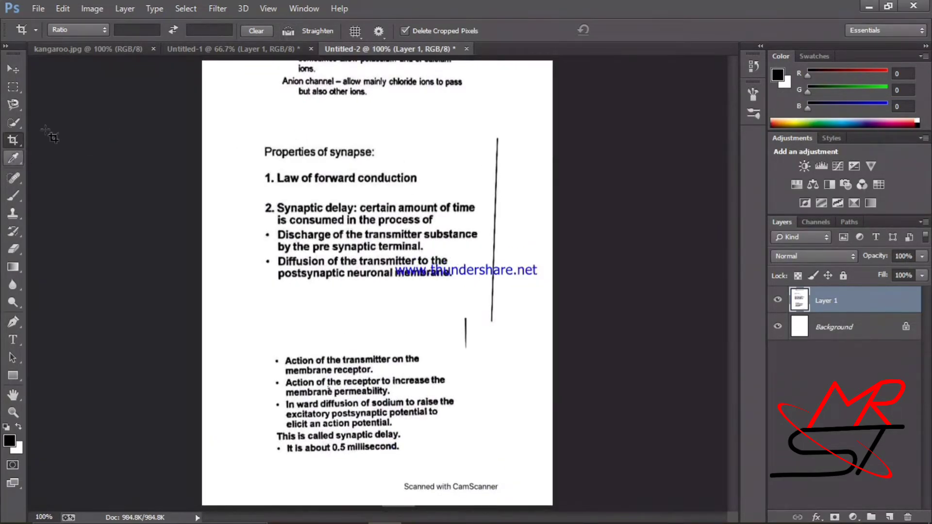
pyautogui.click(13, 196)
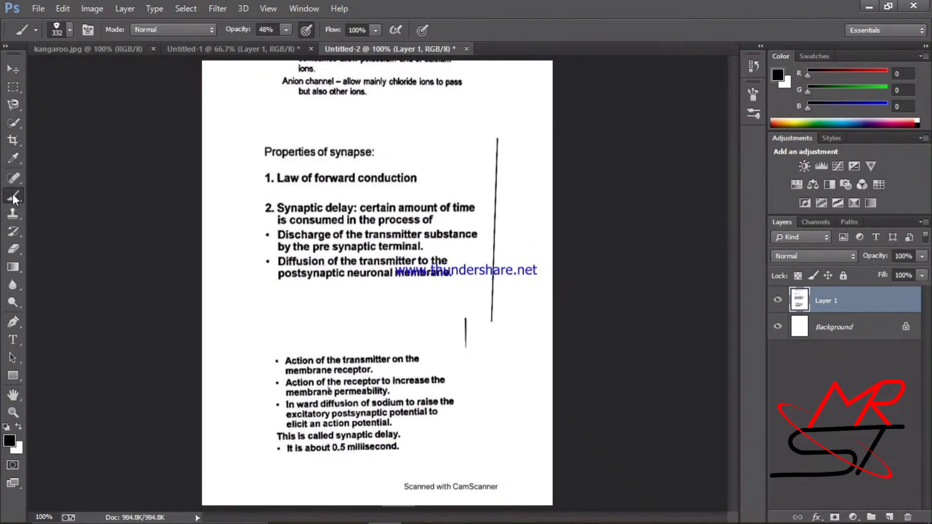
pyautogui.click(69, 29)
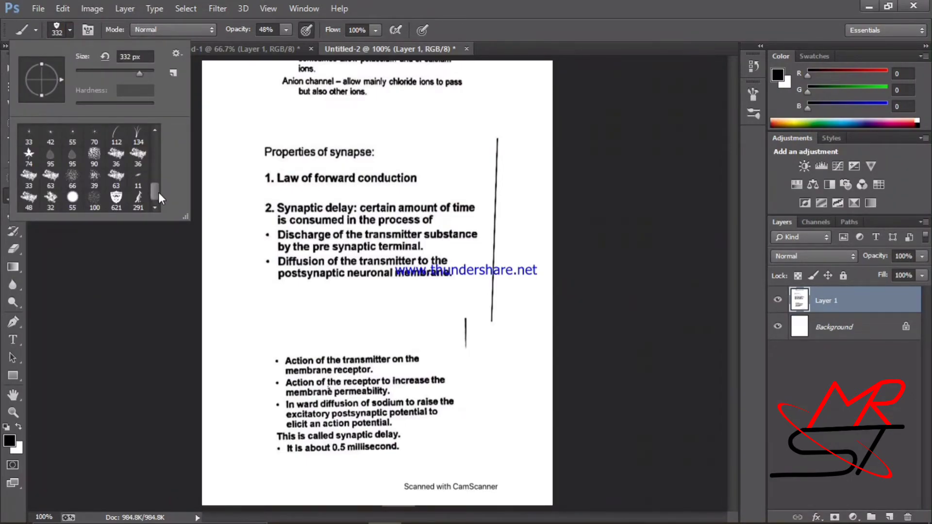
pyautogui.click(138, 200)
# Step: Paint kangaroo prints in black over the whole cropped page, starting with separate stamps and filling the gaps with overlapping ones
pyautogui.click(355, 245)
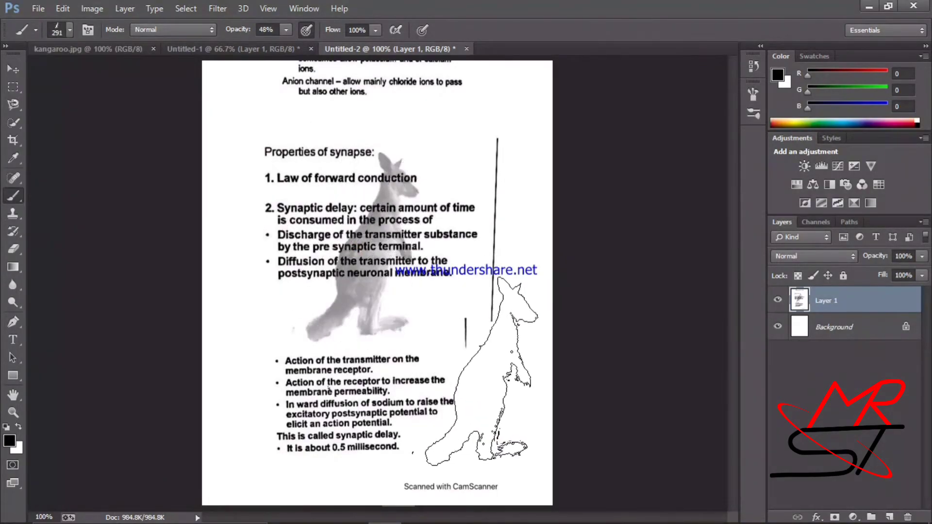
pyautogui.click(478, 374)
pyautogui.click(473, 183)
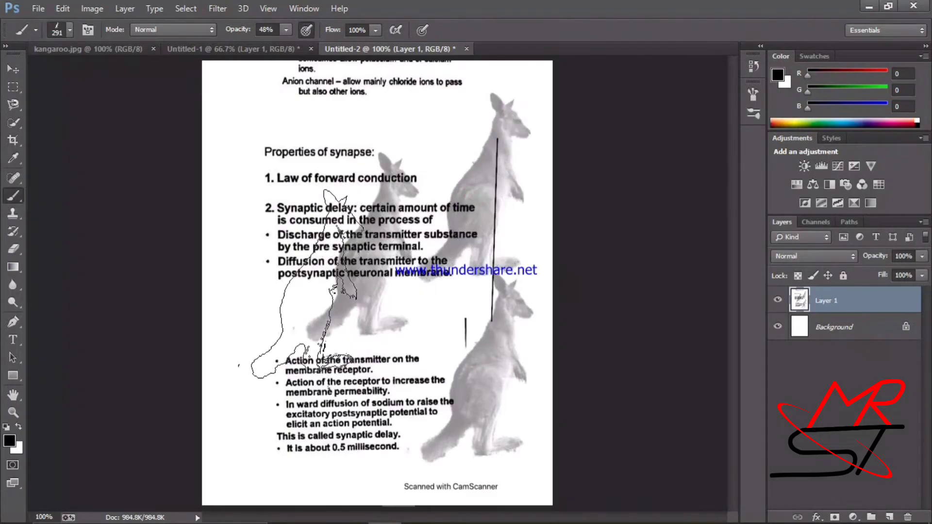
pyautogui.click(262, 198)
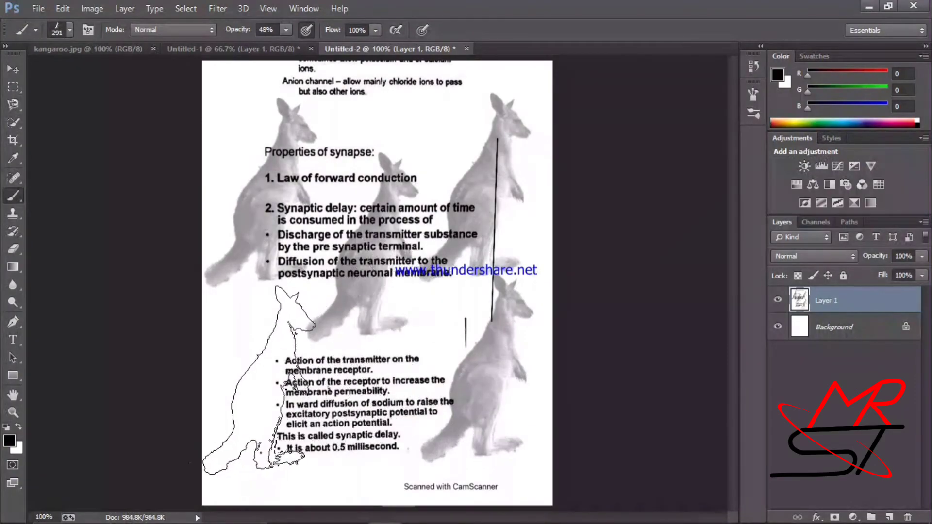
pyautogui.click(258, 378)
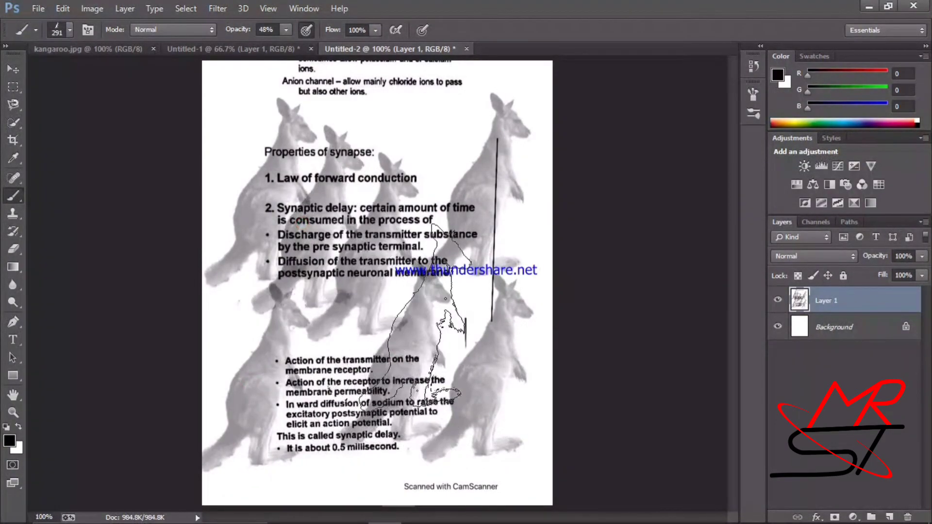
pyautogui.moveTo(373, 169); pyautogui.dragTo(436, 224)
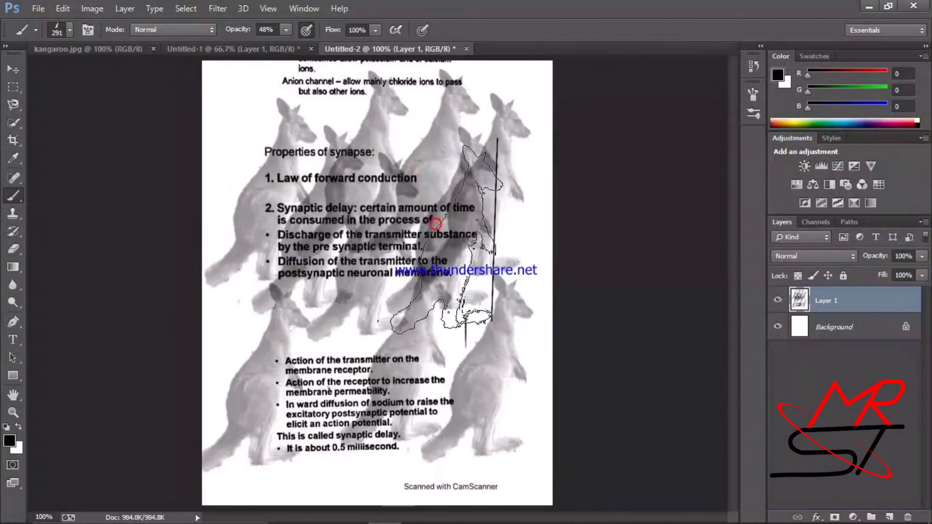
pyautogui.moveTo(394, 421)
pyautogui.mouseDown()
pyautogui.moveTo(253, 466)
pyautogui.moveTo(207, 374)
pyautogui.moveTo(196, 233)
pyautogui.mouseUp()
pyautogui.moveTo(196, 181); pyautogui.dragTo(196, 148)
pyautogui.click(192, 111)
pyautogui.click(245, 105)
pyautogui.click(358, 106)
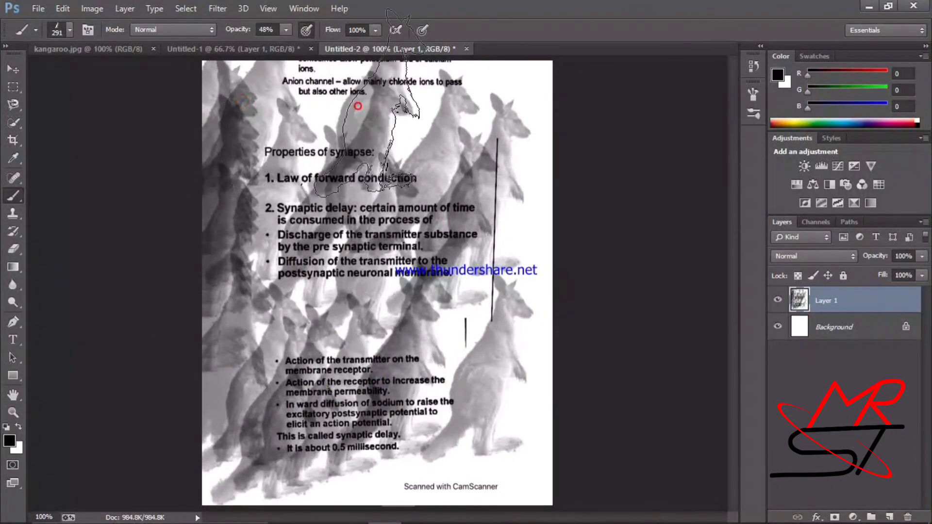
pyautogui.click(324, 114)
pyautogui.click(284, 124)
pyautogui.click(421, 301)
pyautogui.click(461, 291)
pyautogui.click(476, 247)
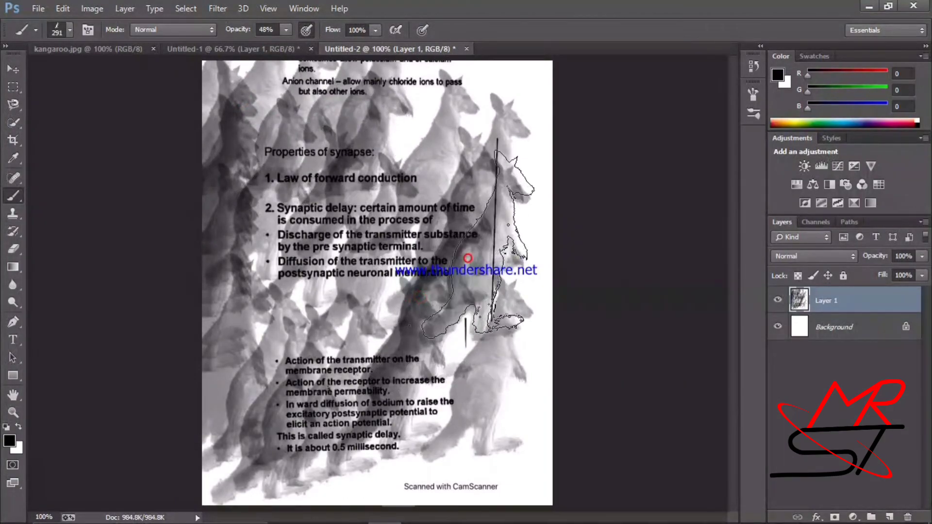
pyautogui.click(503, 311)
pyautogui.click(532, 393)
pyautogui.click(520, 422)
pyautogui.click(483, 462)
pyautogui.click(330, 474)
pyautogui.click(302, 474)
pyautogui.click(318, 461)
pyautogui.click(392, 456)
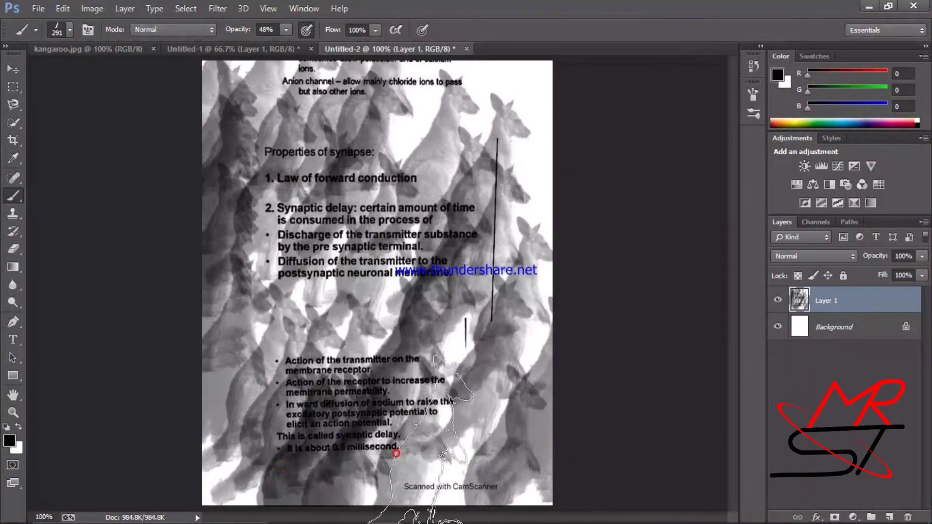
pyautogui.click(536, 438)
pyautogui.click(764, 511)
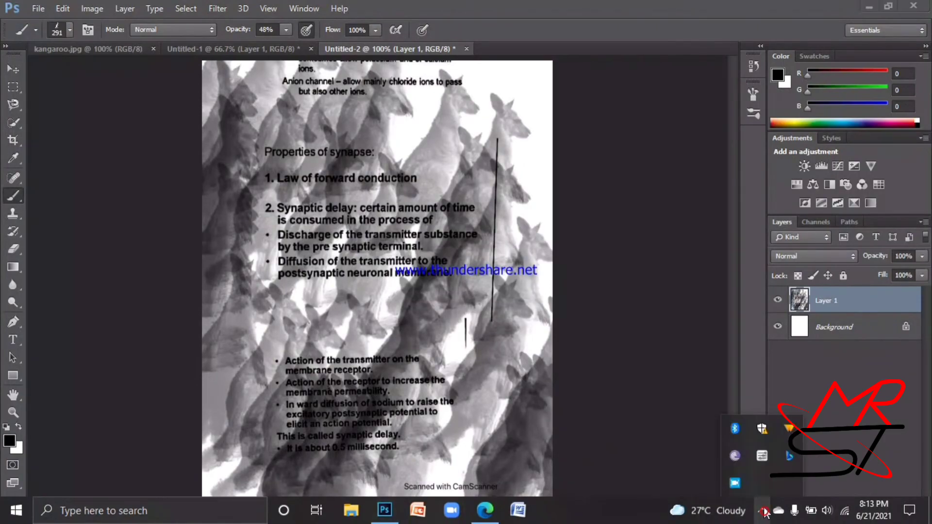
pyautogui.rightClick(735, 456)
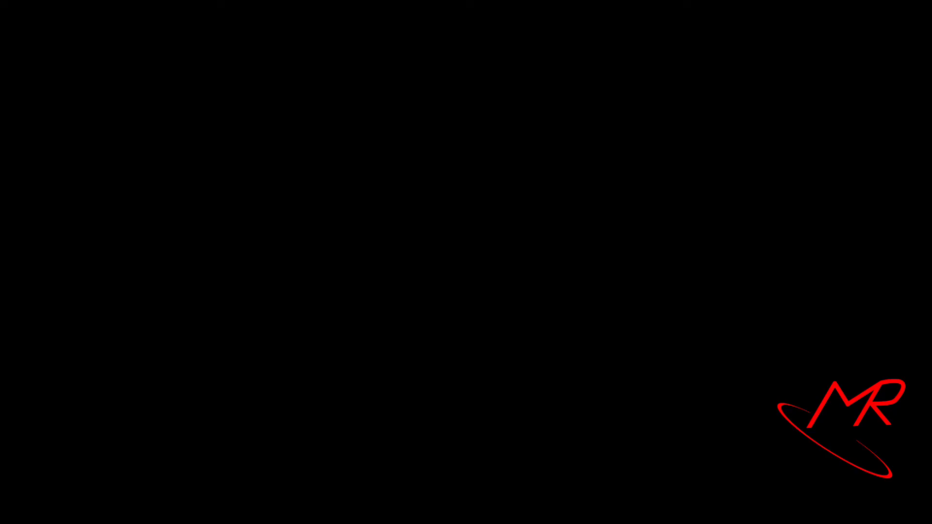